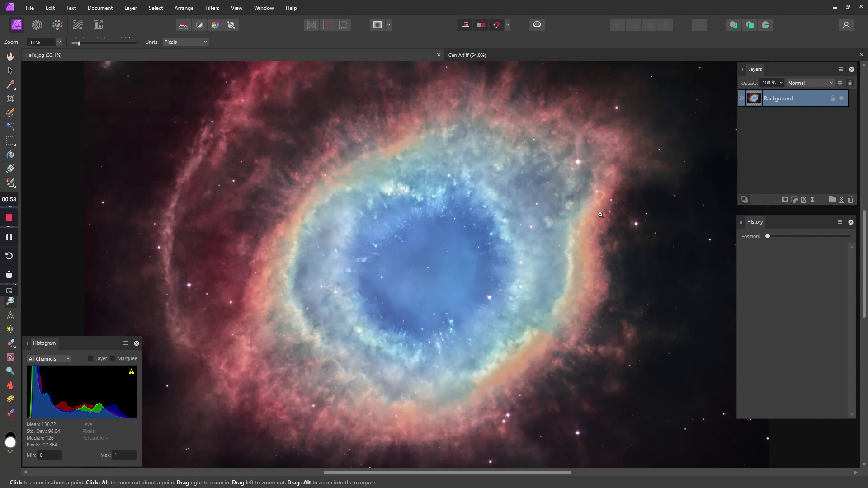
# Zoom in on the Helix nebula centre, from 33% to 41%.
pyautogui.click(408, 273)
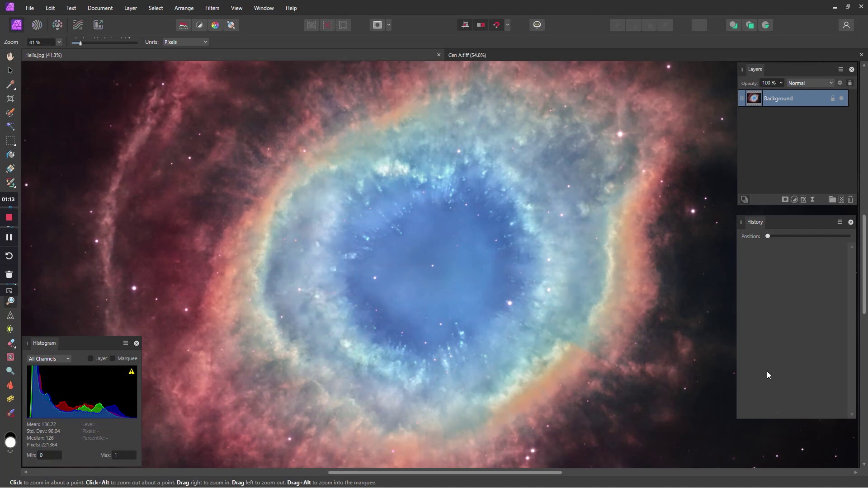
pyautogui.click(212, 8)
pyautogui.moveTo(220, 25)
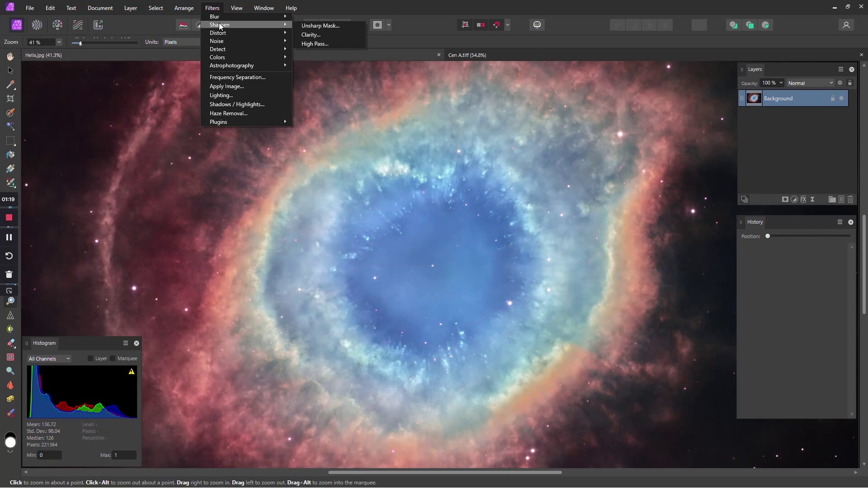
pyautogui.moveTo(291, 8)
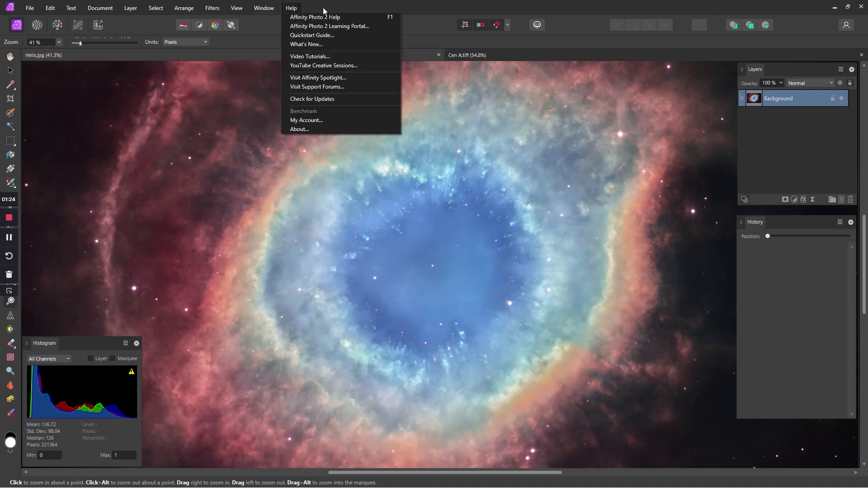
pyautogui.click(416, 6)
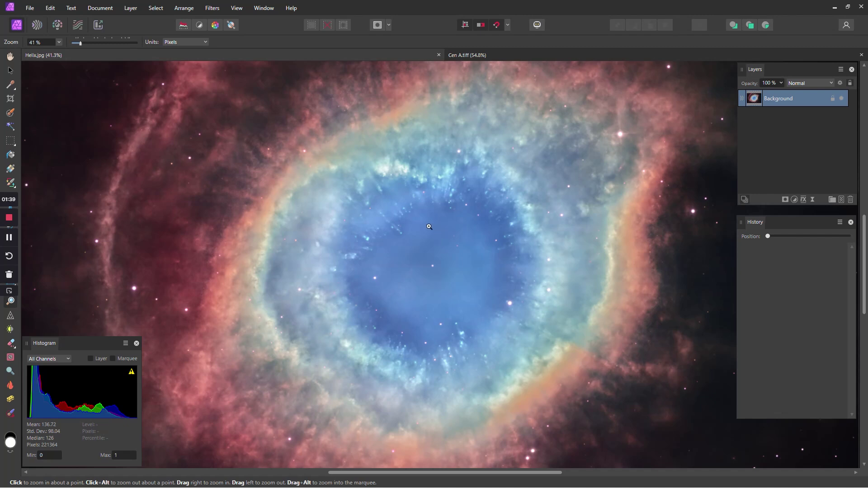
# Switch to the Cen A.tiff document and zoom out from 54.8% to 43.8%.
pyautogui.click(527, 54)
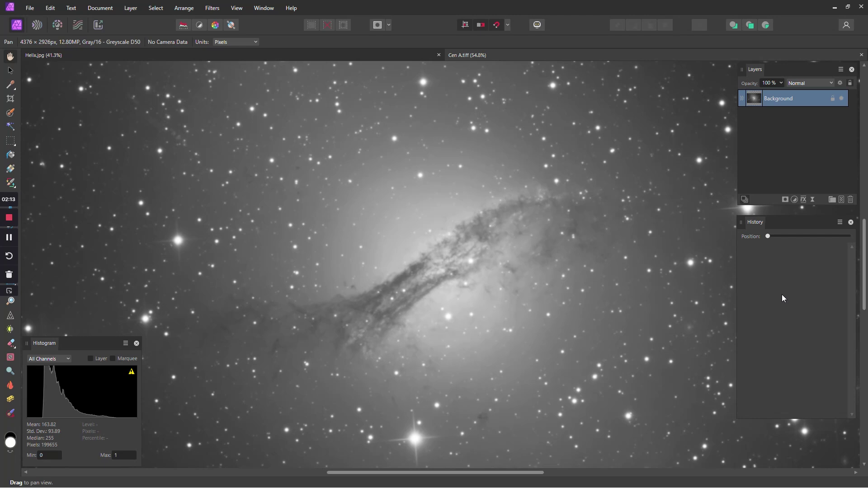
pyautogui.scroll(-1, 487, 277)
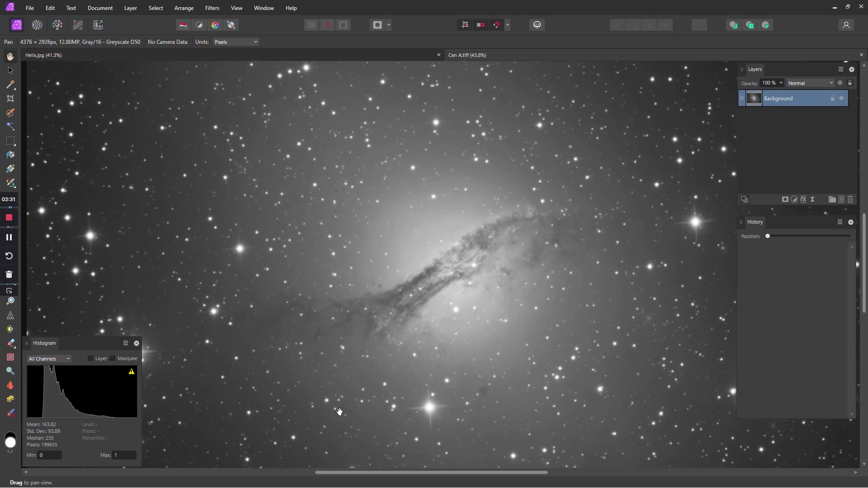
# Run RC-Astro StarXTerminator with default settings to strip the stars from Cen A.
pyautogui.click(212, 7)
pyautogui.moveTo(220, 121)
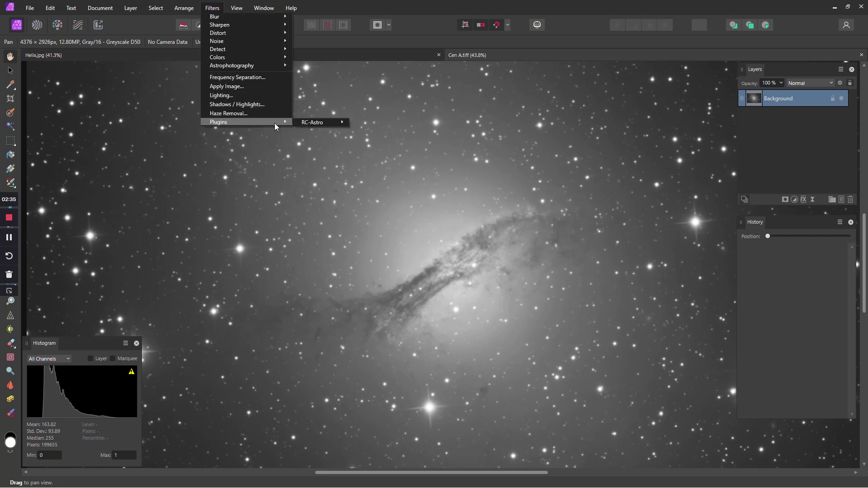
pyautogui.moveTo(305, 123)
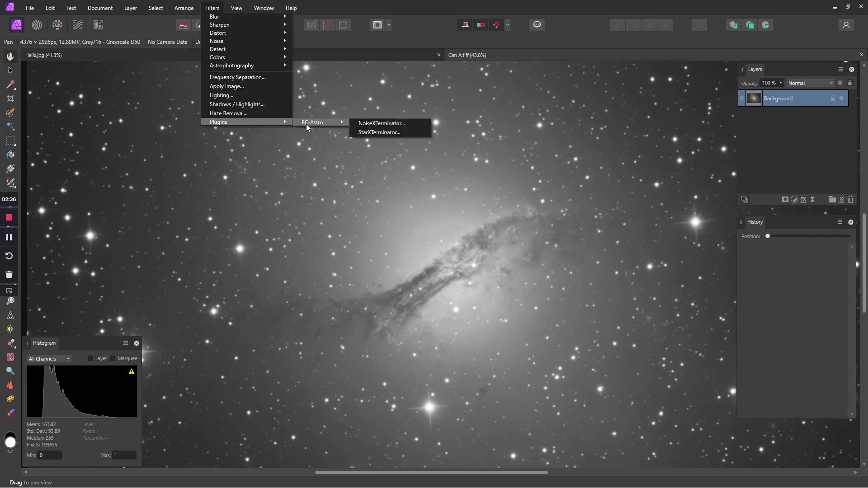
pyautogui.click(384, 132)
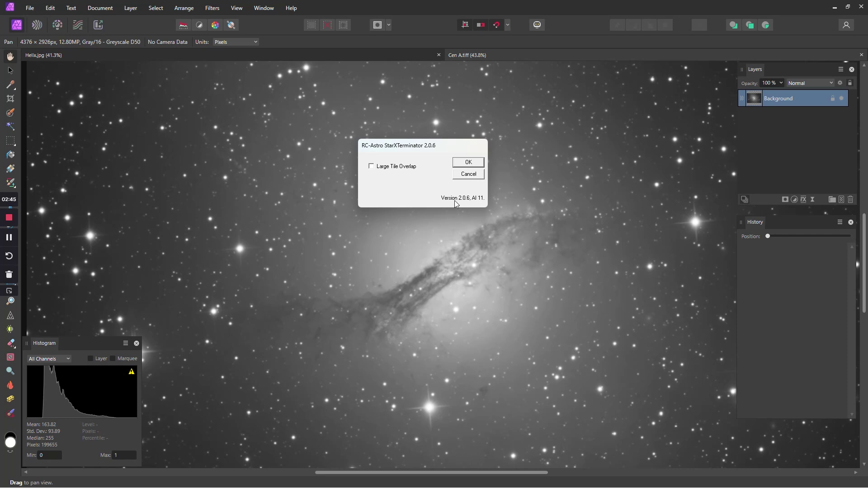
pyautogui.click(466, 164)
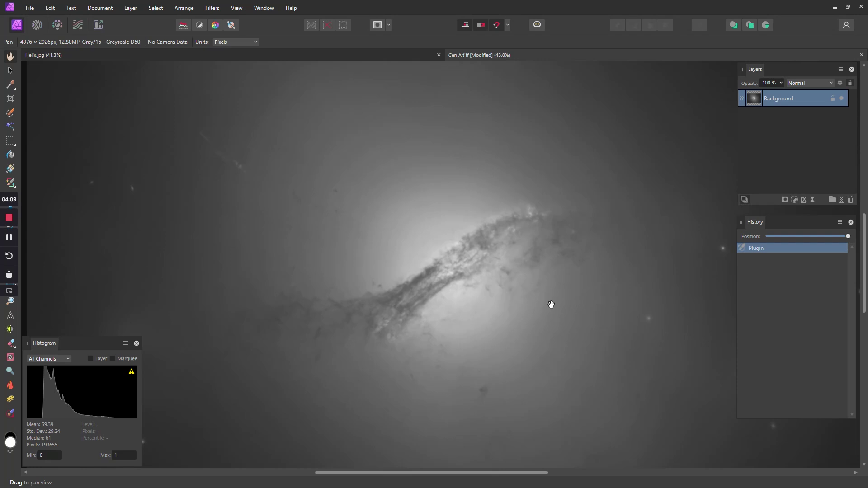
# Revert to the original image and paste the starless image above it in Difference mode.
pyautogui.click(766, 236)
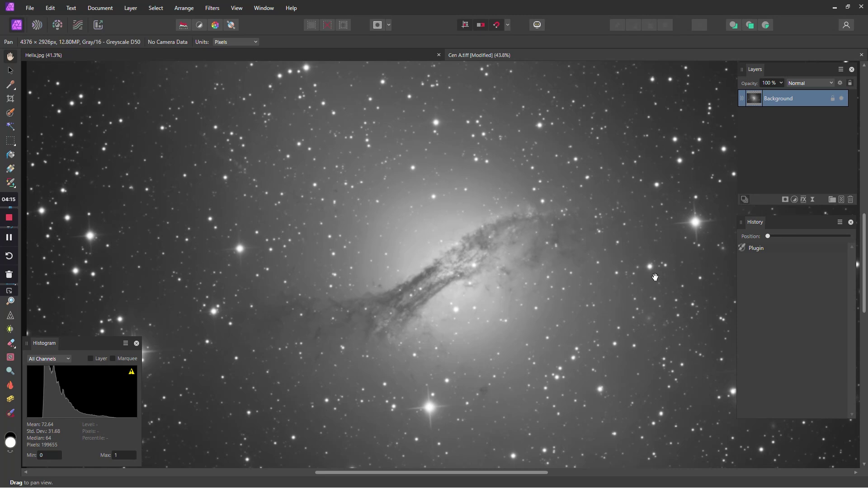
pyautogui.hotkey('ctrl', 'v')
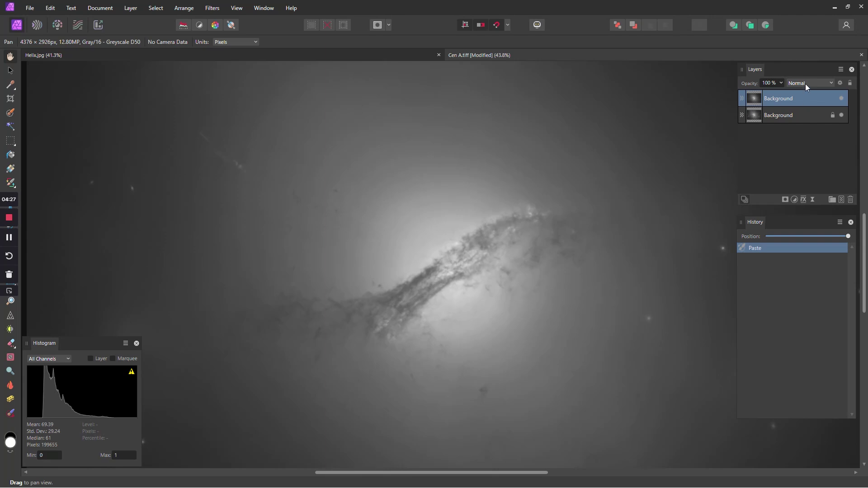
pyautogui.click(833, 82)
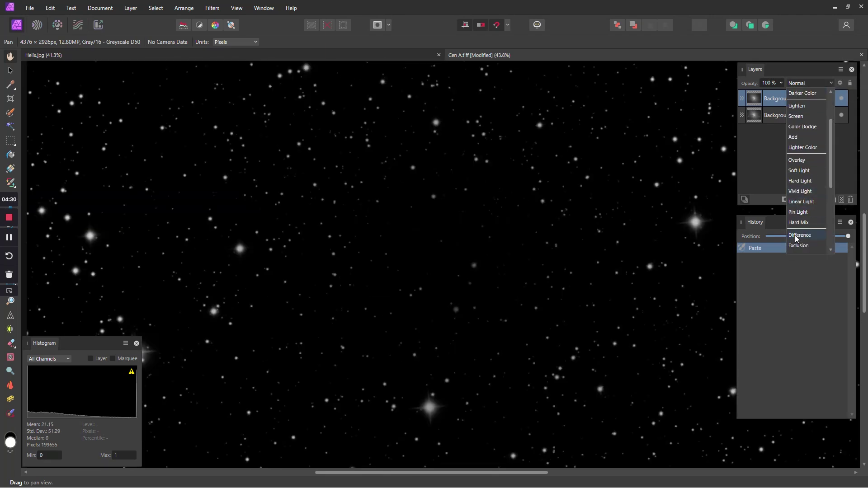
pyautogui.click(795, 235)
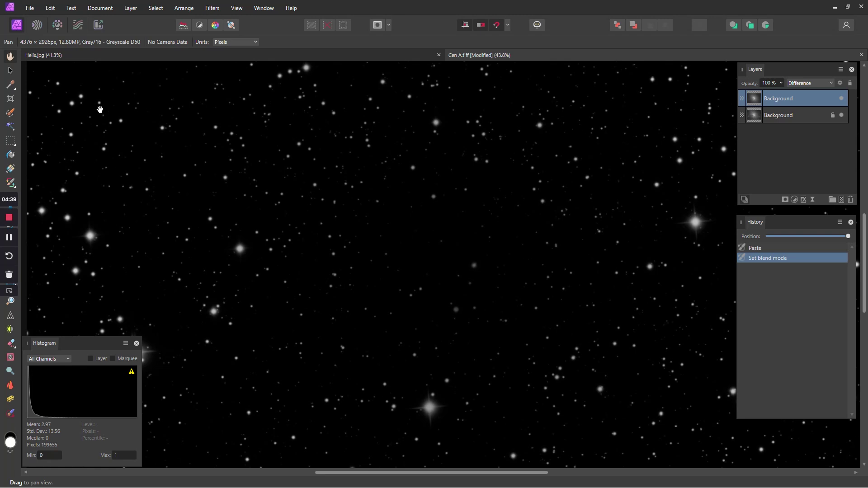
# Flatten into a stars-only image, then rewind History to the Paste step.
pyautogui.click(101, 10)
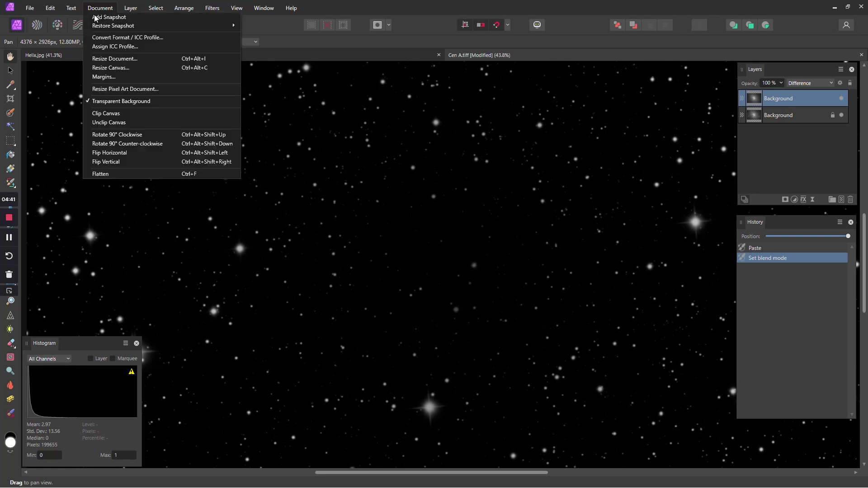
pyautogui.click(98, 175)
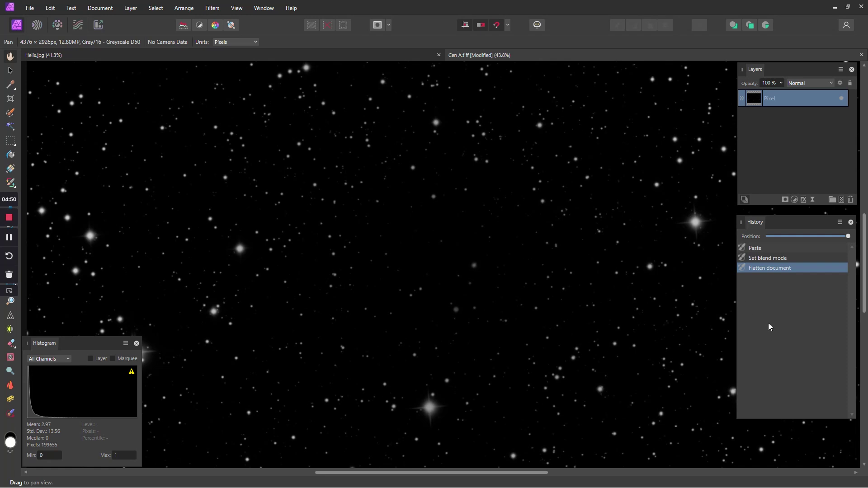
pyautogui.click(766, 249)
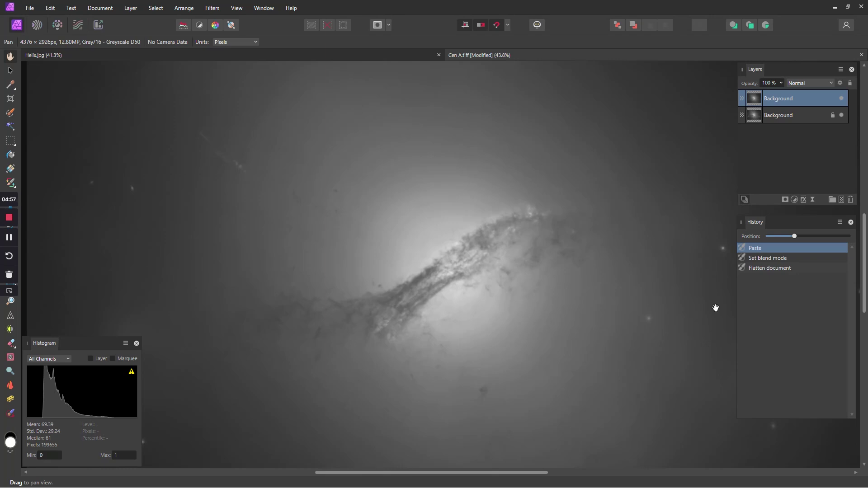
# Paste the stars-only image as a new layer in Add blend mode.
pyautogui.hotkey('ctrl', 'v')
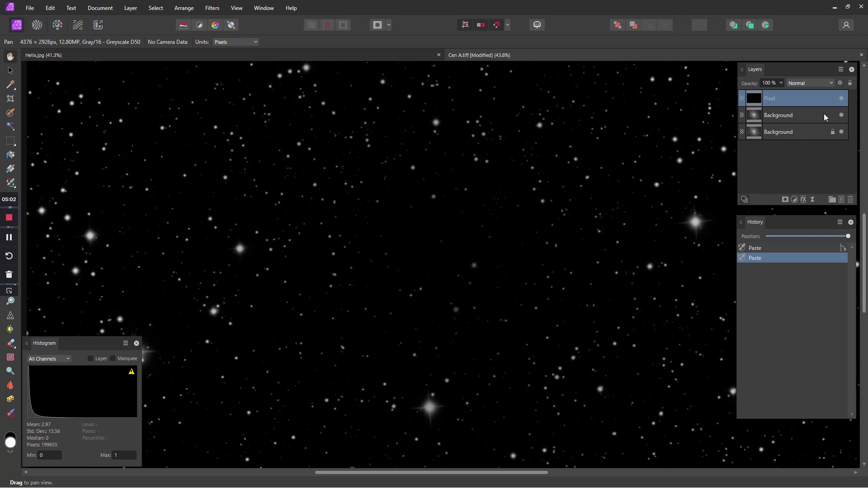
pyautogui.click(830, 84)
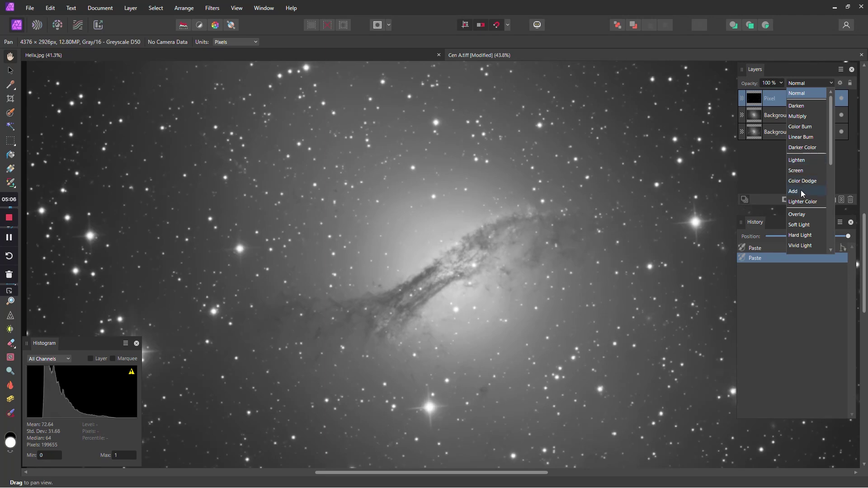
pyautogui.click(801, 190)
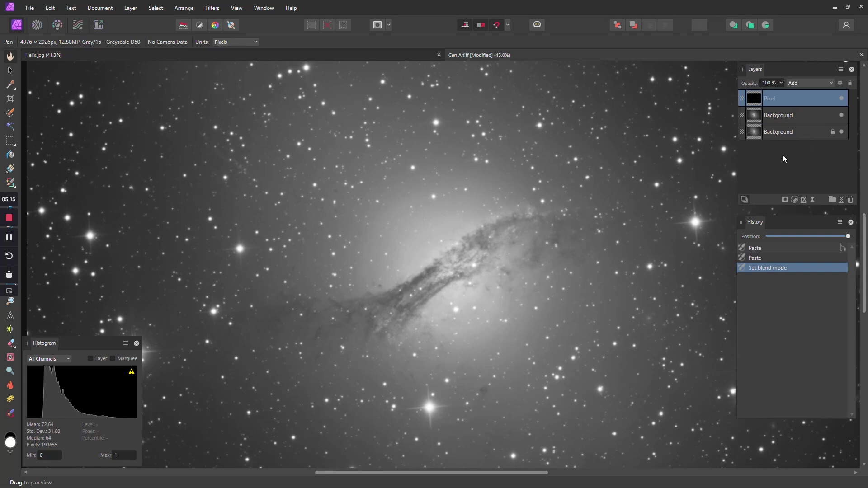
# Delete the original Background layer at the bottom of the stack.
pyautogui.click(788, 132)
pyautogui.rightClick(787, 132)
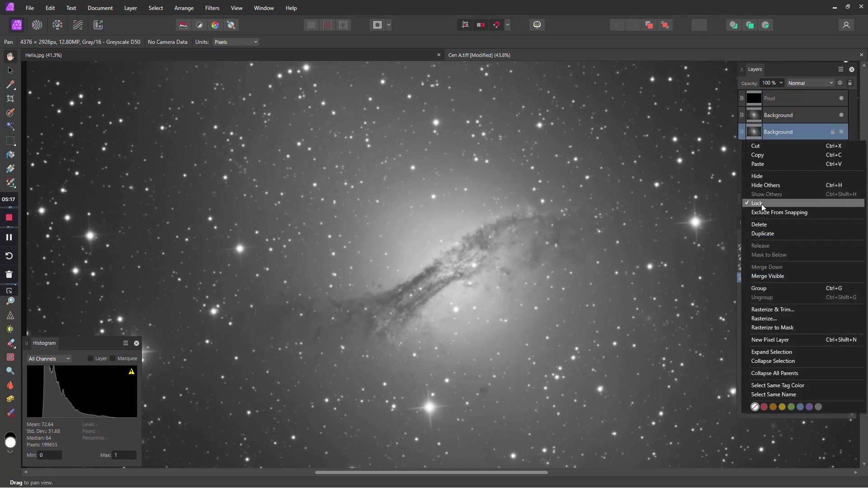
pyautogui.click(761, 224)
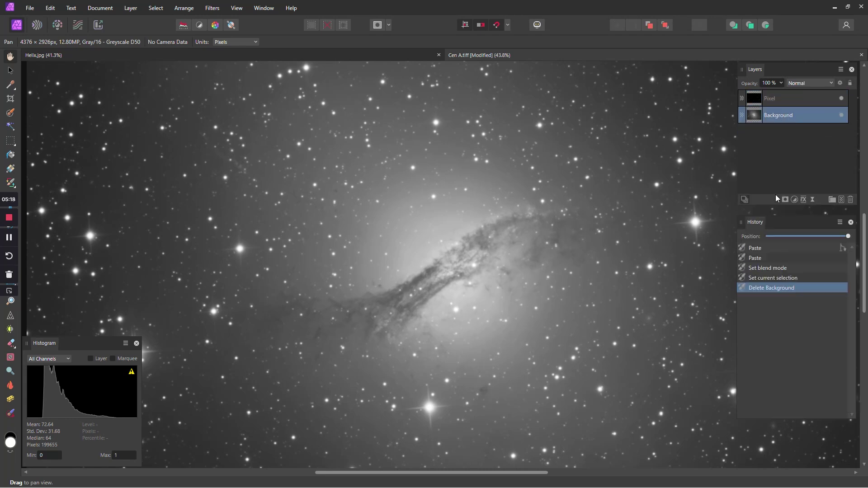
# Rename the stars pixel layer to 'Stars'.
pyautogui.click(791, 101)
pyautogui.doubleClick(766, 98)
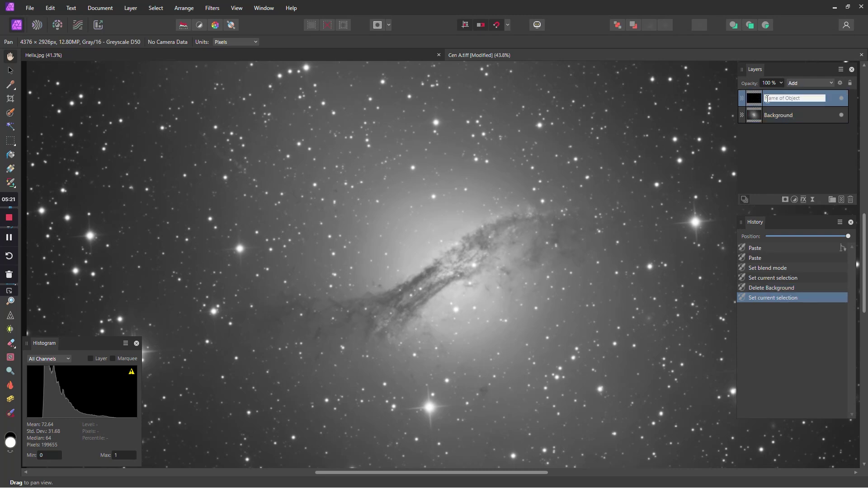
pyautogui.write('Stars')
pyautogui.click(791, 116)
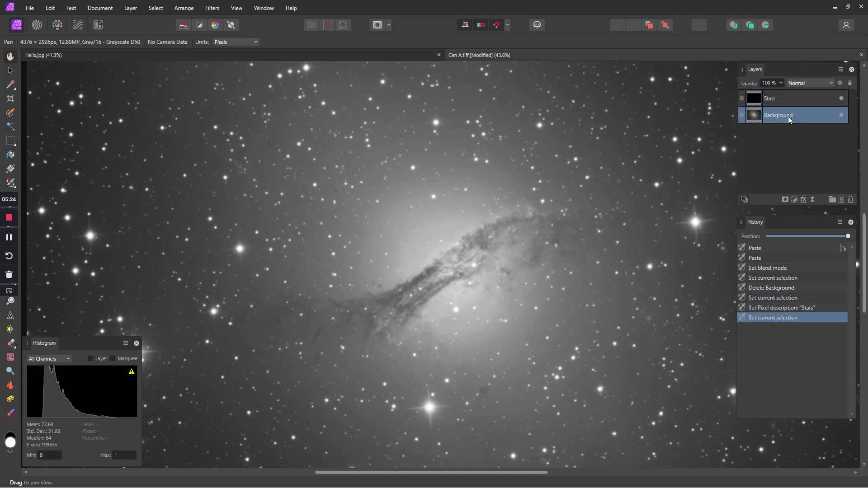
# Rename the lower layer 'Starless', hide the Stars layer, and move History out of view.
pyautogui.doubleClick(776, 116)
pyautogui.write('Starless')
pyautogui.press('Return')
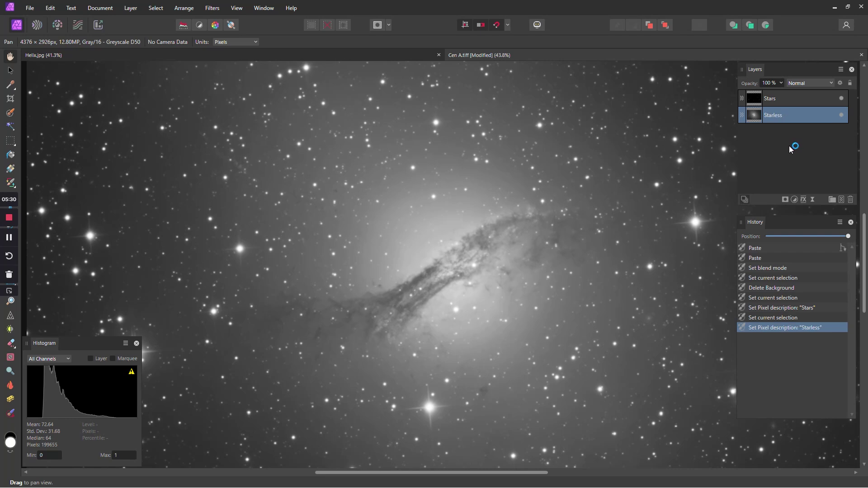
pyautogui.click(842, 98)
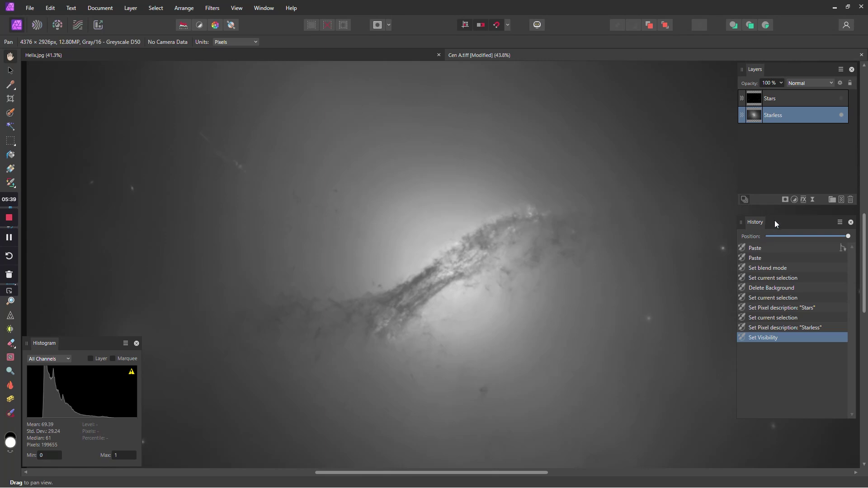
pyautogui.moveTo(775, 220); pyautogui.dragTo(867, 222)
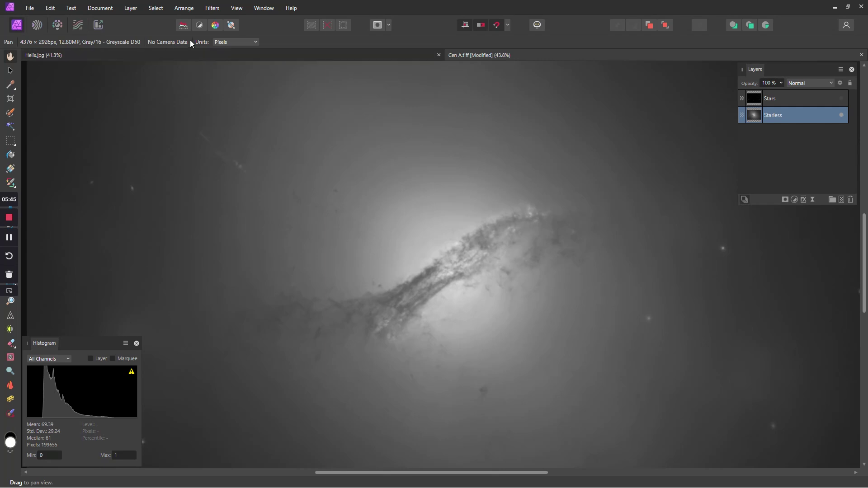
# Preview Unsharp Mask on Starless at radius 5.2 px and factor 2.052, zoomed into the core.
pyautogui.click(208, 9)
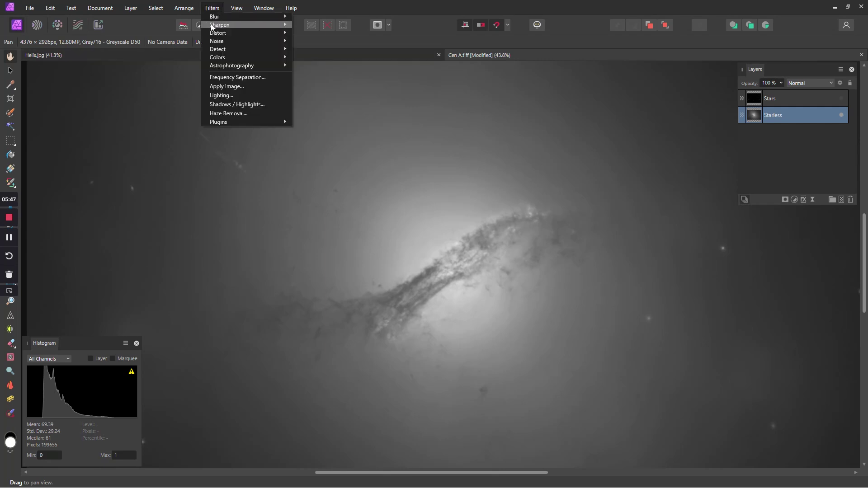
pyautogui.moveTo(211, 25)
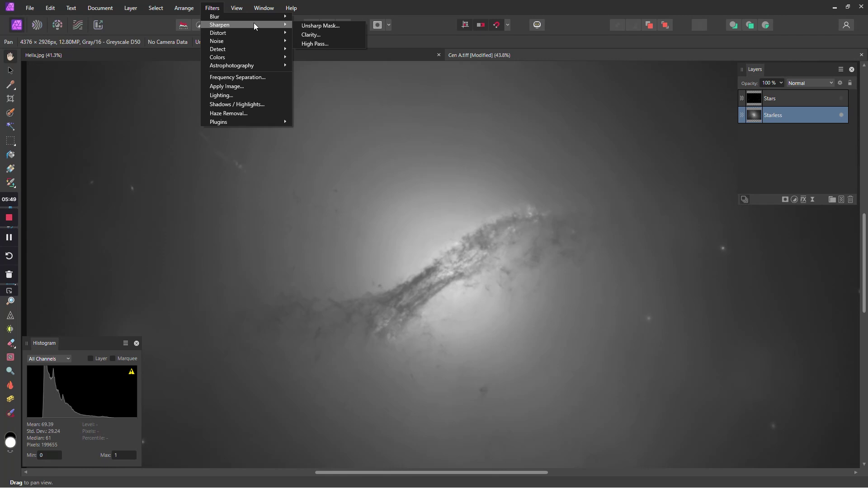
pyautogui.click(316, 25)
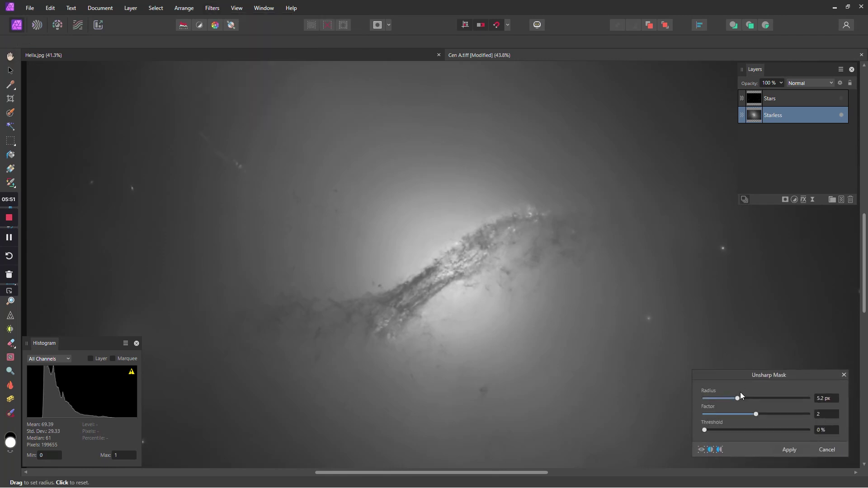
pyautogui.moveTo(733, 399); pyautogui.dragTo(701, 404)
pyautogui.moveTo(753, 414); pyautogui.dragTo(707, 416)
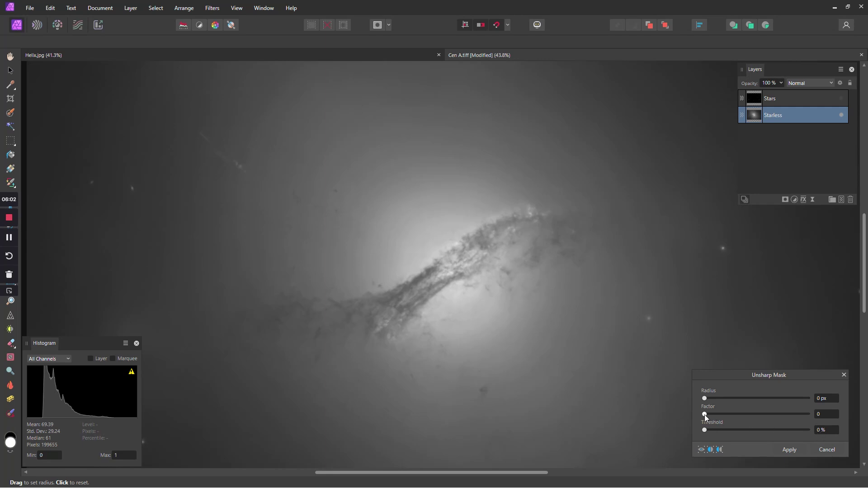
pyautogui.moveTo(704, 414); pyautogui.dragTo(753, 413)
pyautogui.moveTo(703, 398); pyautogui.dragTo(737, 398)
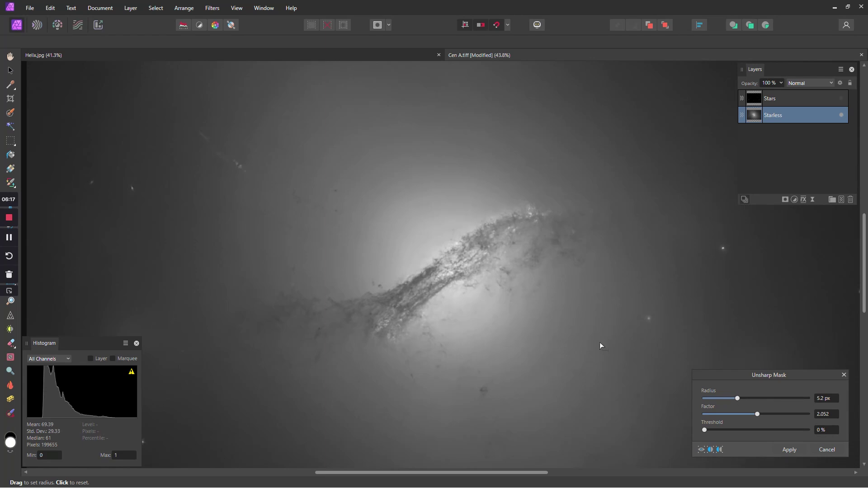
pyautogui.scroll(2, 451, 267)
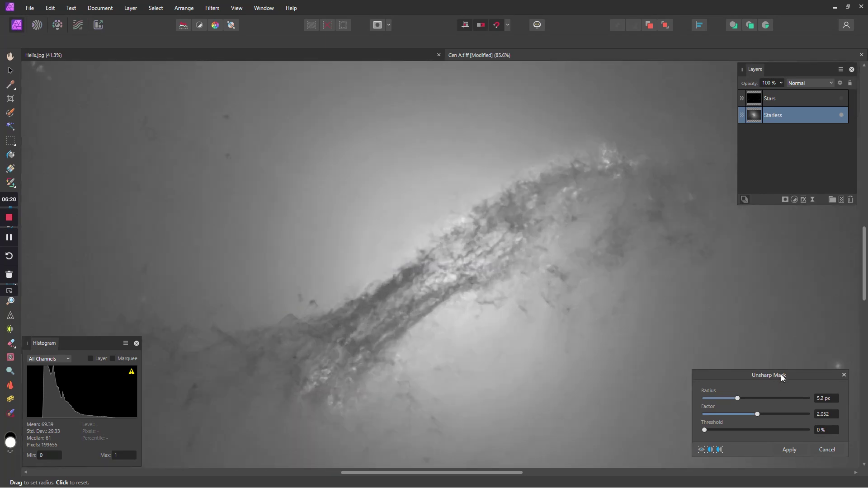
# Compare before and after in split view across the dust lane, then cancel the Unsharp Mask.
pyautogui.click(710, 450)
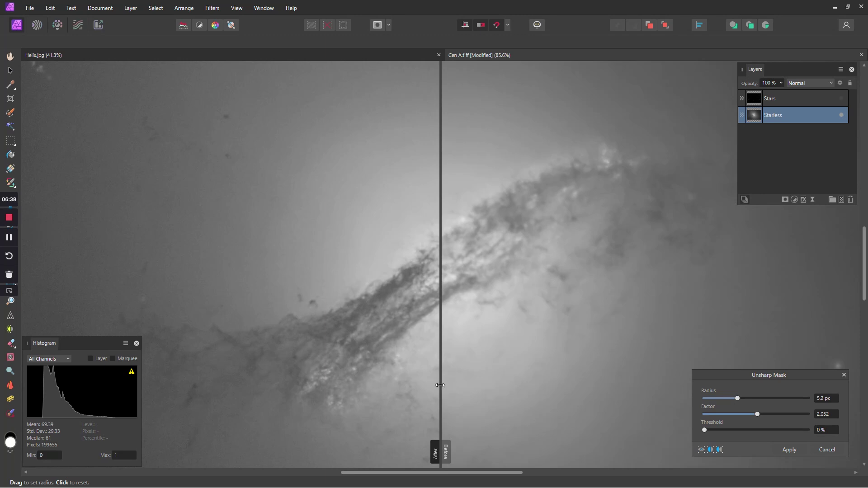
pyautogui.moveTo(440, 385); pyautogui.dragTo(665, 282)
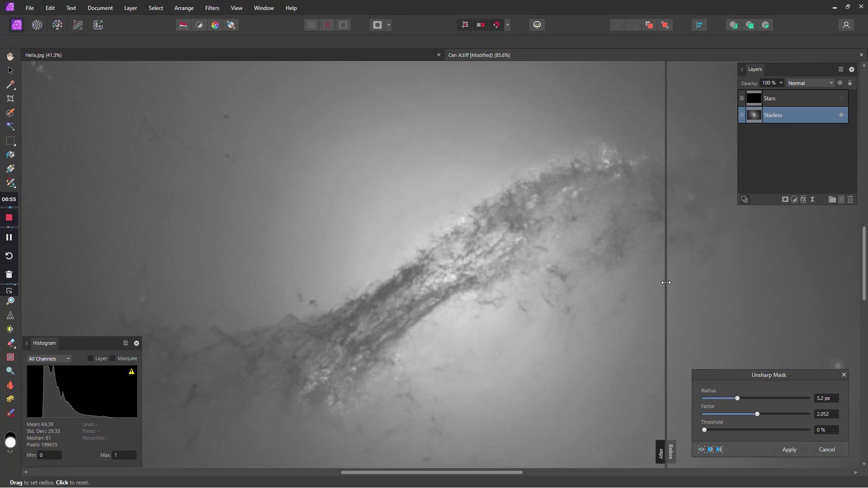
pyautogui.moveTo(665, 282); pyautogui.dragTo(454, 298)
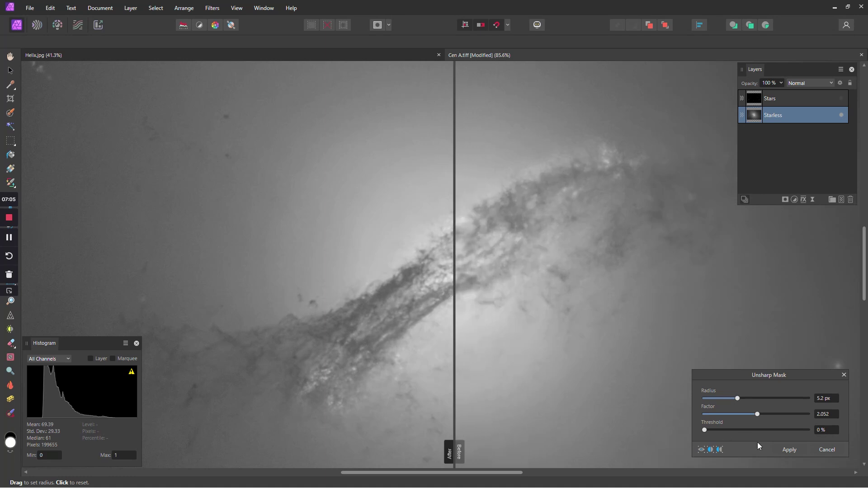
pyautogui.click(827, 450)
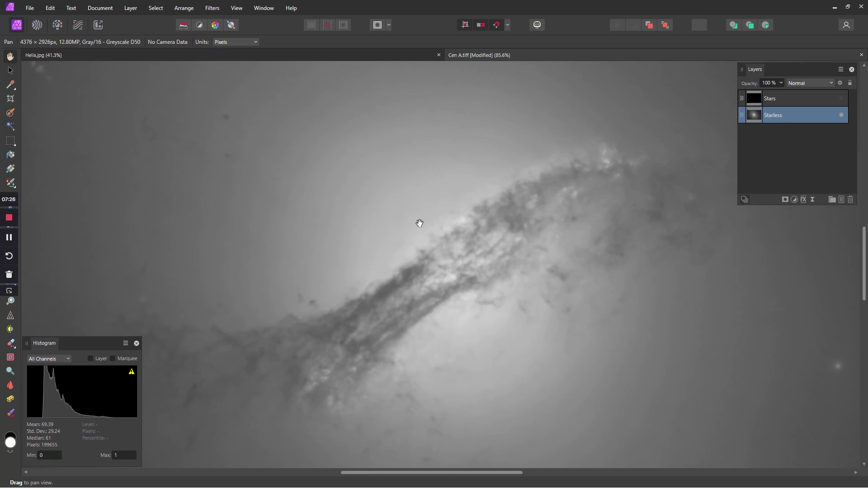
# Duplicate the Starless layer, then bring up the Filters menu for sharpening.
pyautogui.rightClick(790, 116)
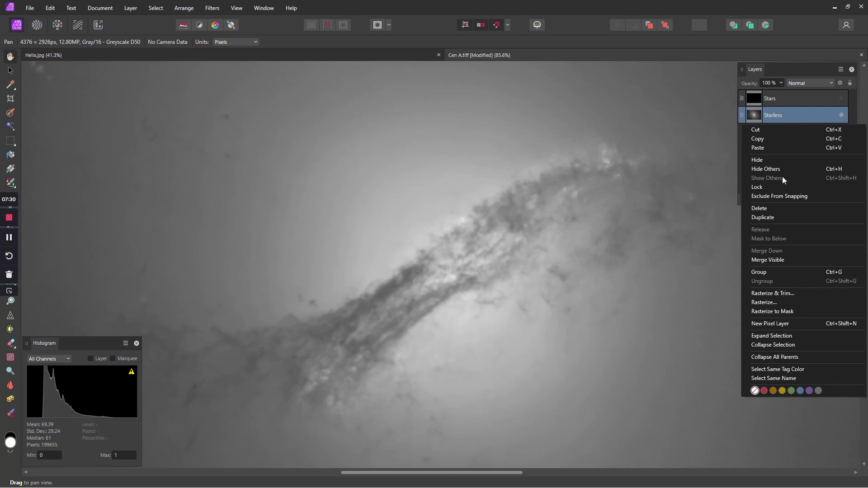
pyautogui.click(772, 219)
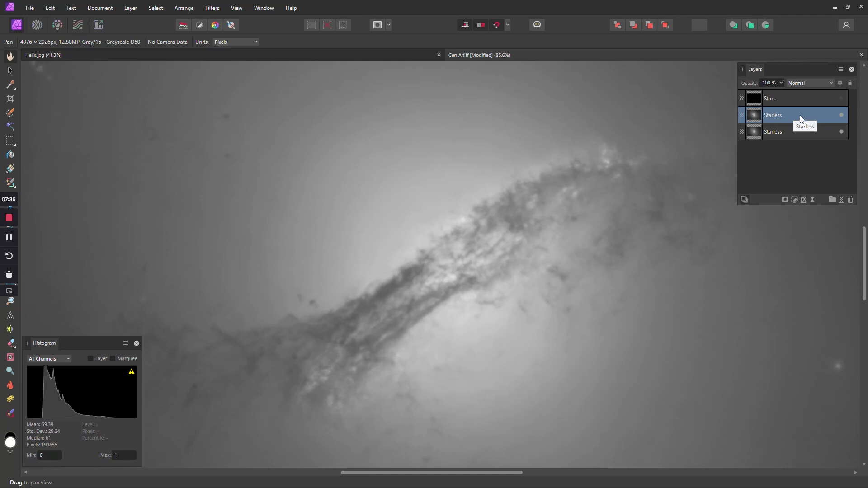
pyautogui.click(212, 8)
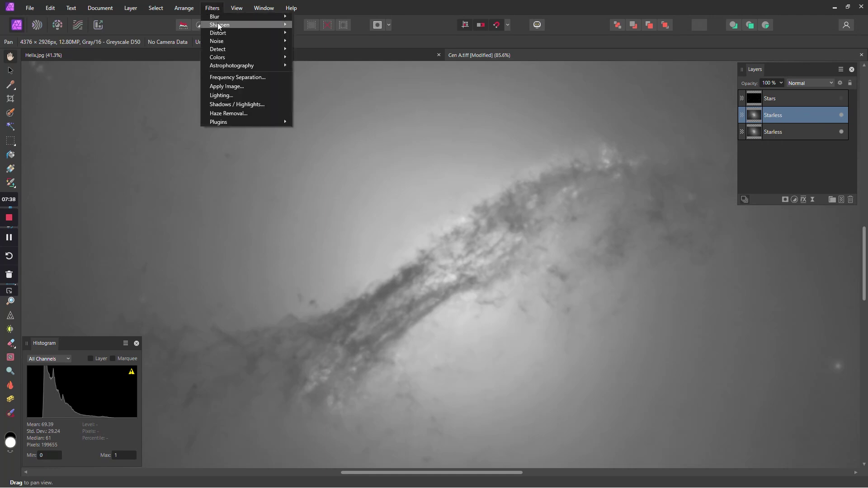
# Apply a 9.2 px High Pass filter to the upper Starless duplicate.
pyautogui.moveTo(221, 27)
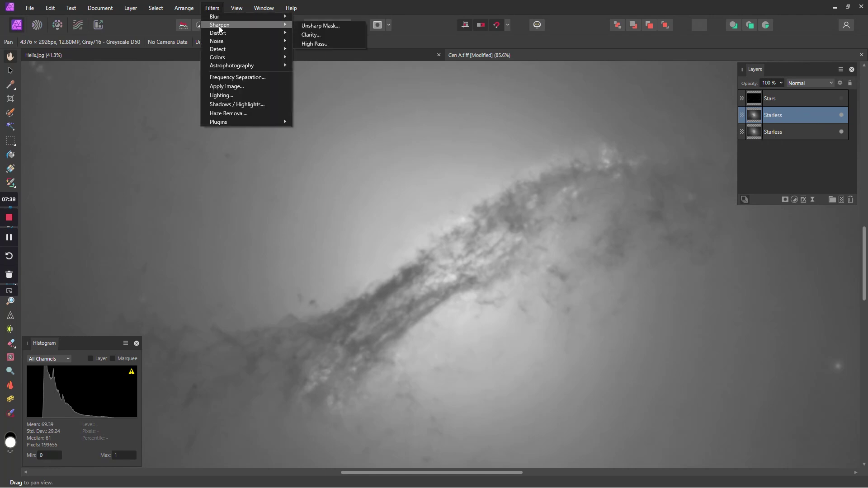
pyautogui.click(313, 44)
pyautogui.moveTo(779, 432); pyautogui.dragTo(747, 433)
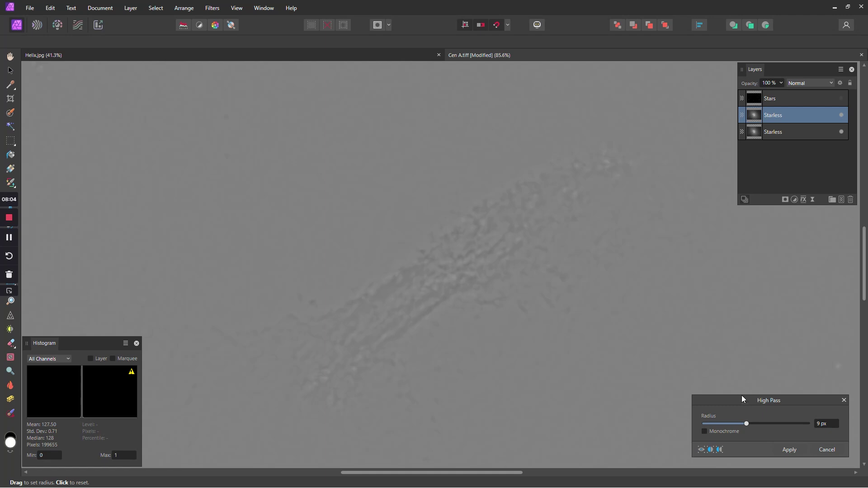
pyautogui.moveTo(747, 418)
pyautogui.mouseDown()
pyautogui.moveTo(788, 419)
pyautogui.moveTo(747, 424)
pyautogui.mouseUp()
pyautogui.click(789, 449)
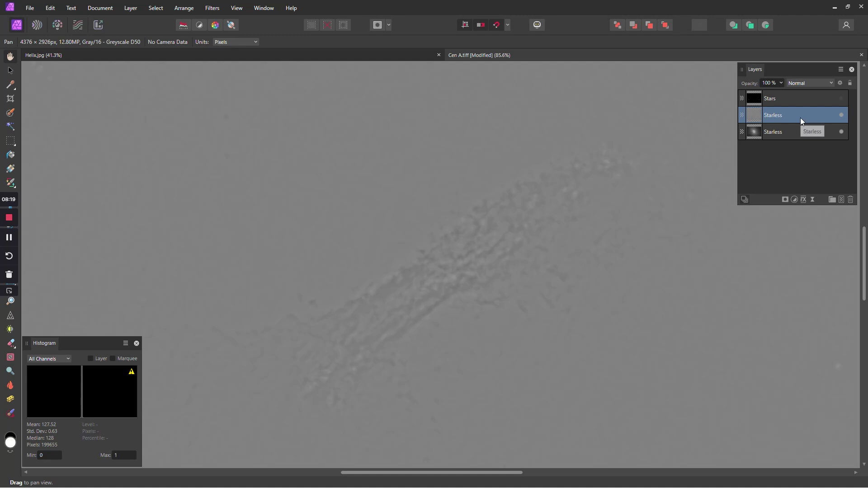
# Switch the High Pass copy to Overlay blend mode to check it, then delete that layer.
pyautogui.click(831, 83)
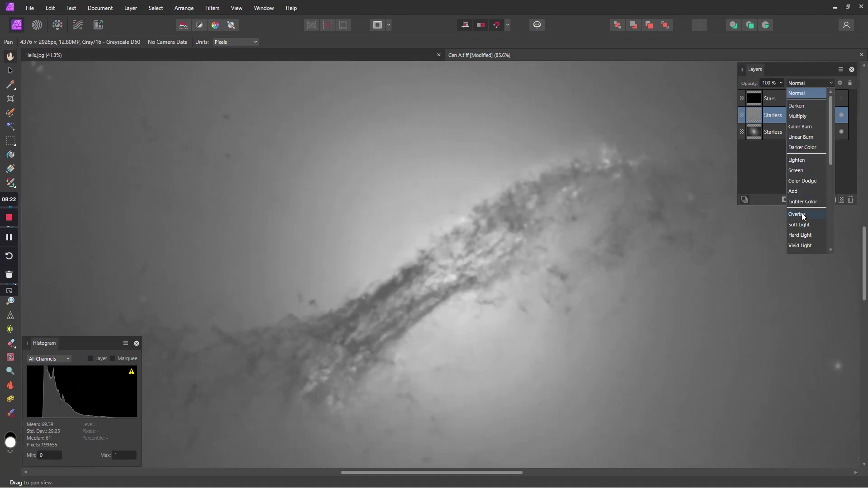
pyautogui.click(801, 216)
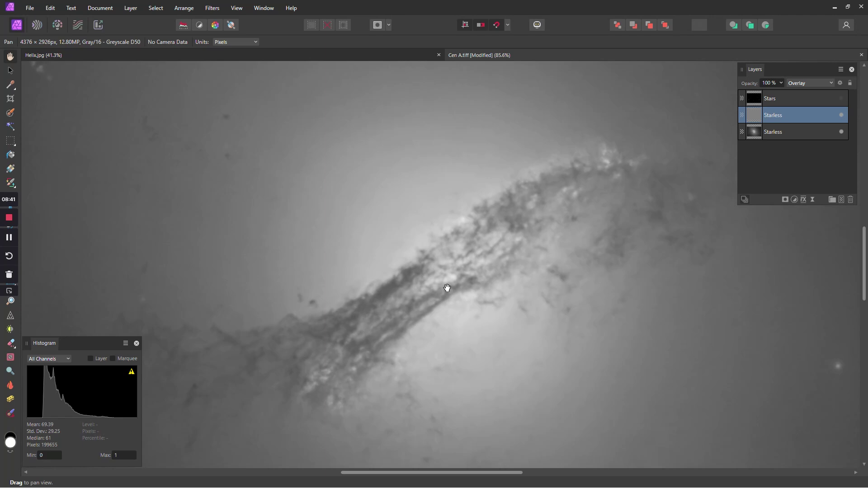
pyautogui.rightClick(796, 115)
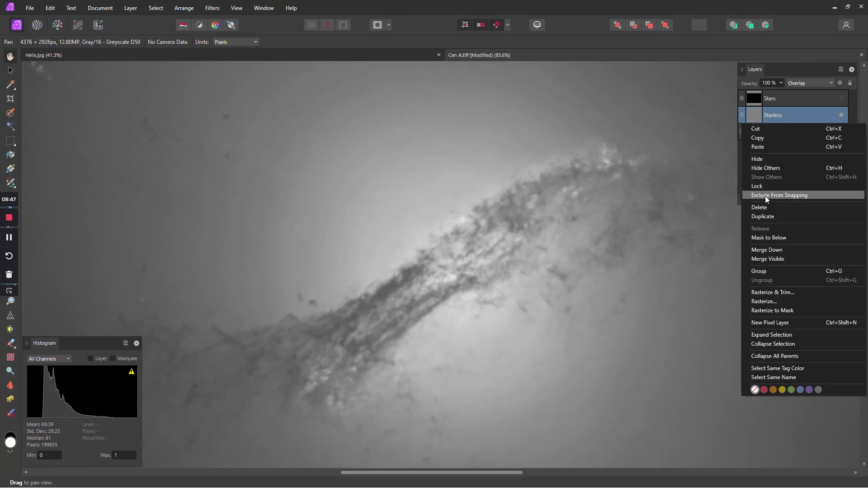
pyautogui.click(763, 207)
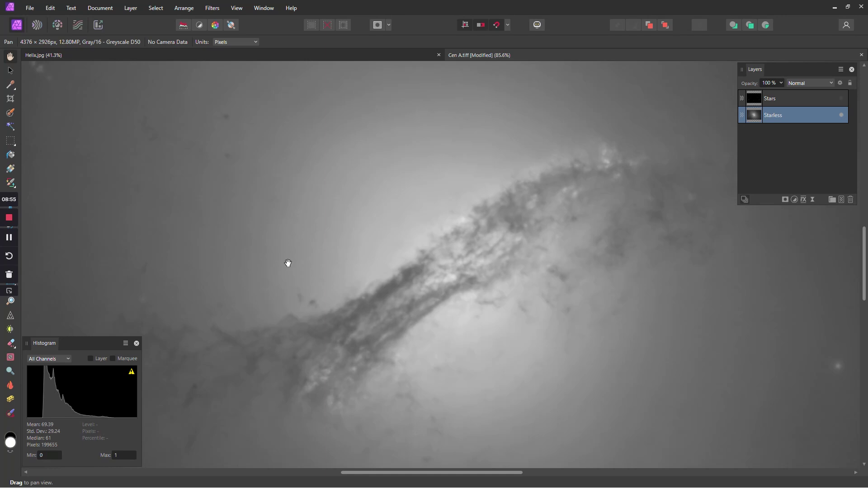
pyautogui.click(220, 8)
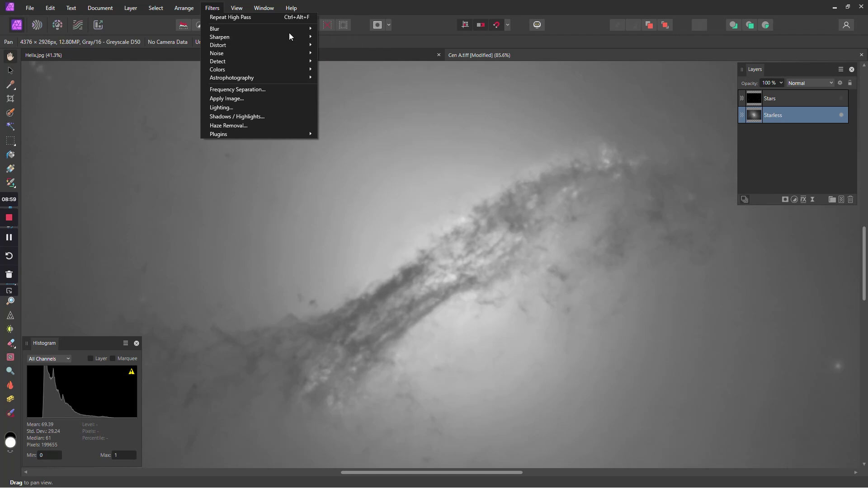
pyautogui.moveTo(303, 37)
pyautogui.click(336, 45)
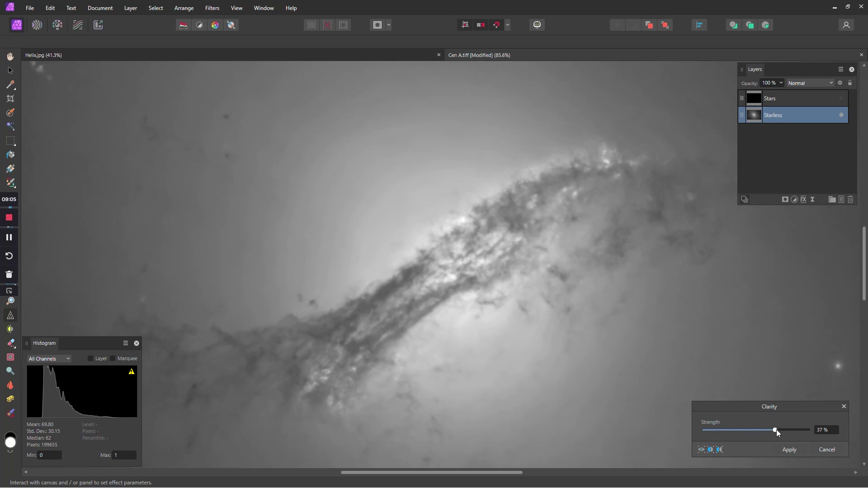
pyautogui.moveTo(777, 429)
pyautogui.mouseDown()
pyautogui.moveTo(678, 435)
pyautogui.moveTo(804, 414)
pyautogui.moveTo(764, 433)
pyautogui.moveTo(687, 435)
pyautogui.moveTo(780, 436)
pyautogui.moveTo(774, 441)
pyautogui.mouseUp()
pyautogui.click(710, 449)
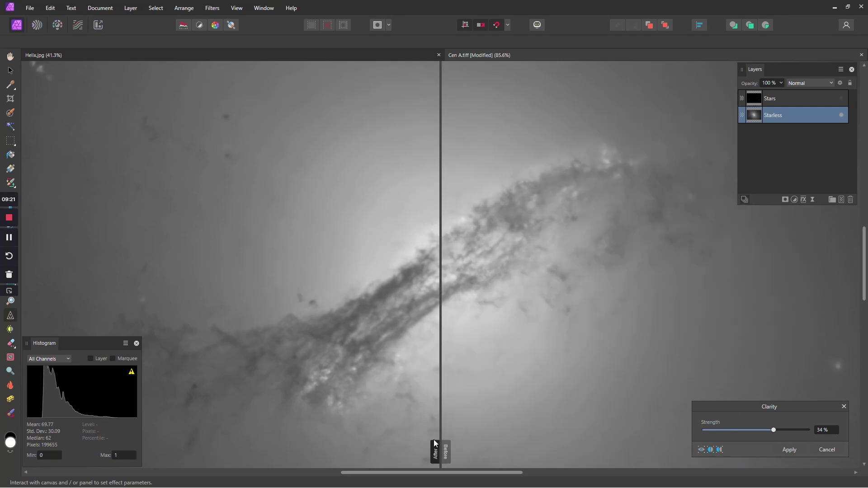
pyautogui.moveTo(436, 446); pyautogui.dragTo(447, 401)
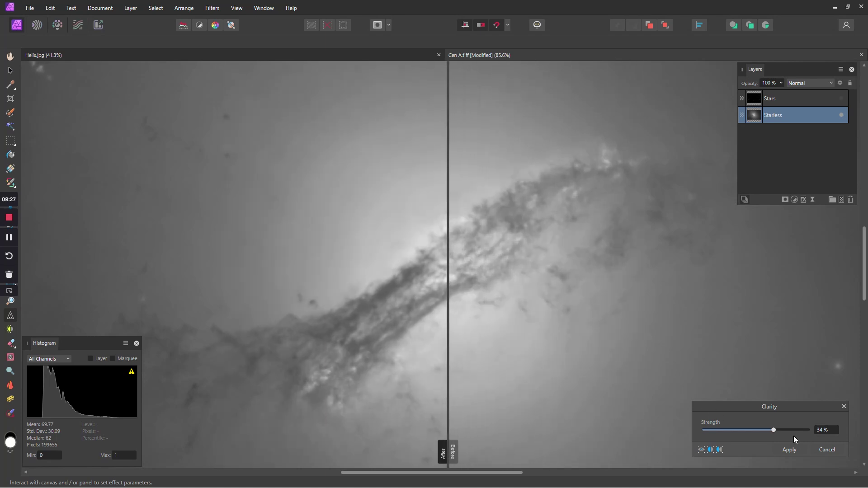
pyautogui.click(827, 452)
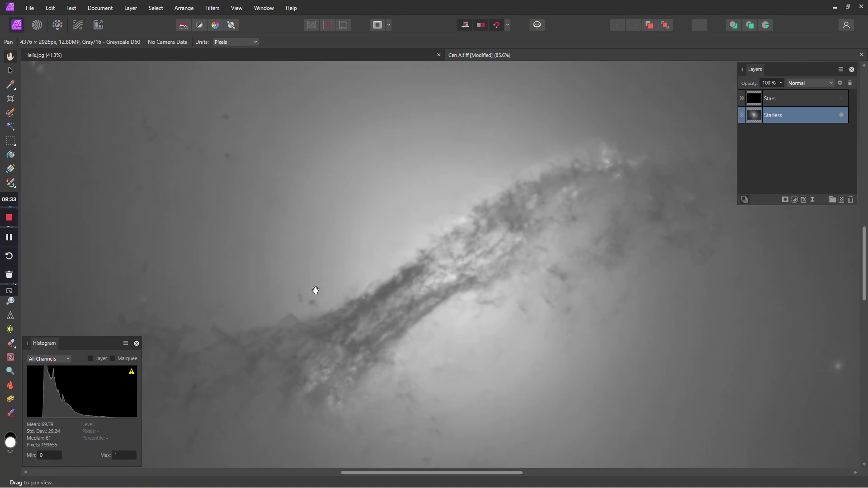
# Apply Unsharp Mask to the Starless layer with a 5.2 px radius and factor 2.
pyautogui.click(213, 9)
pyautogui.moveTo(218, 37)
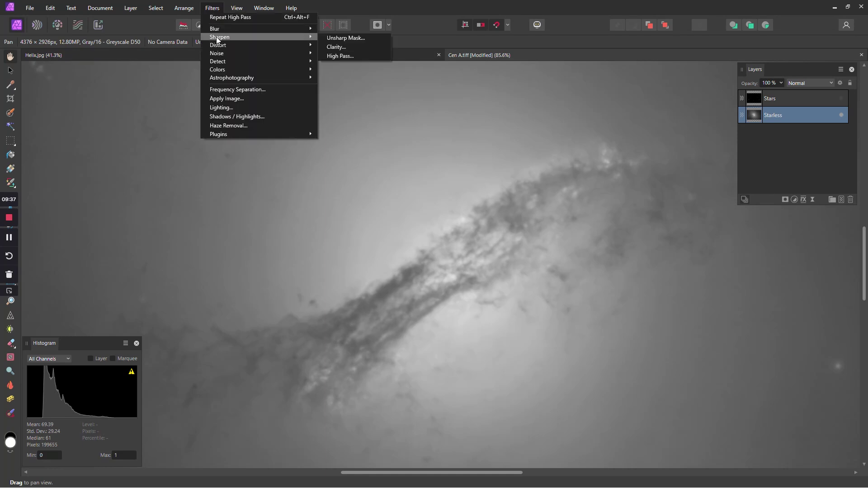
pyautogui.click(330, 39)
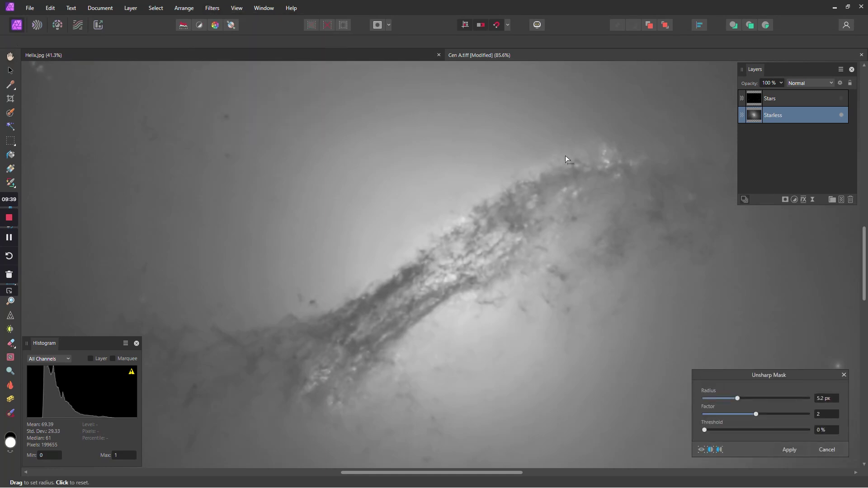
pyautogui.click(789, 450)
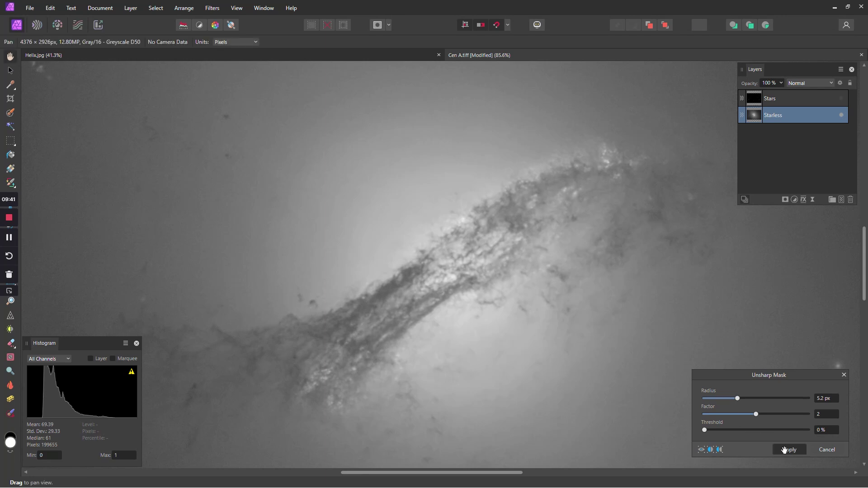
# Apply a Clarity filter to the Starless layer at 55% strength.
pyautogui.click(212, 8)
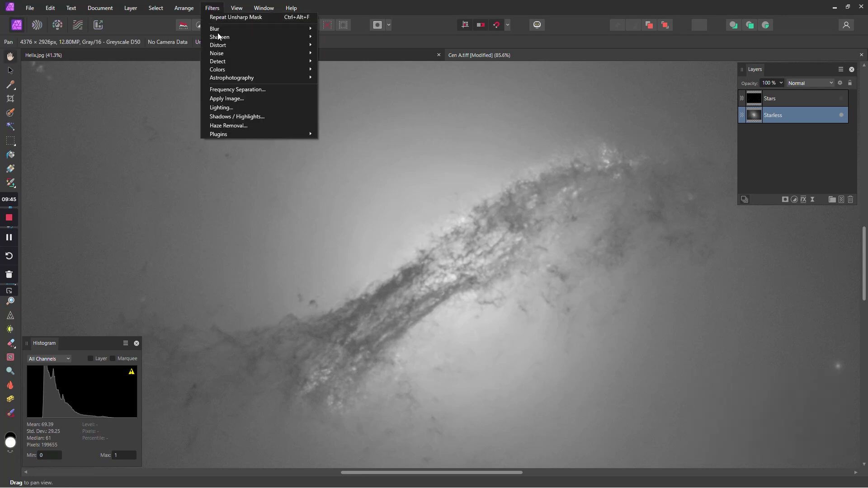
pyautogui.moveTo(219, 37)
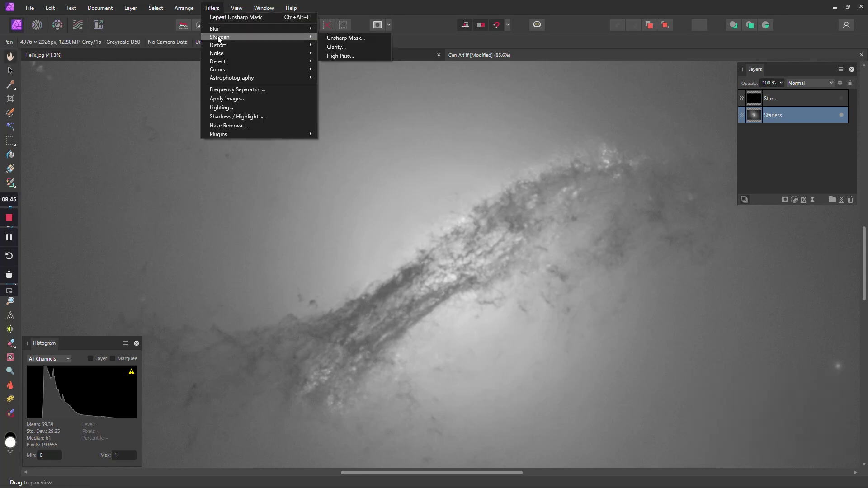
pyautogui.click(337, 48)
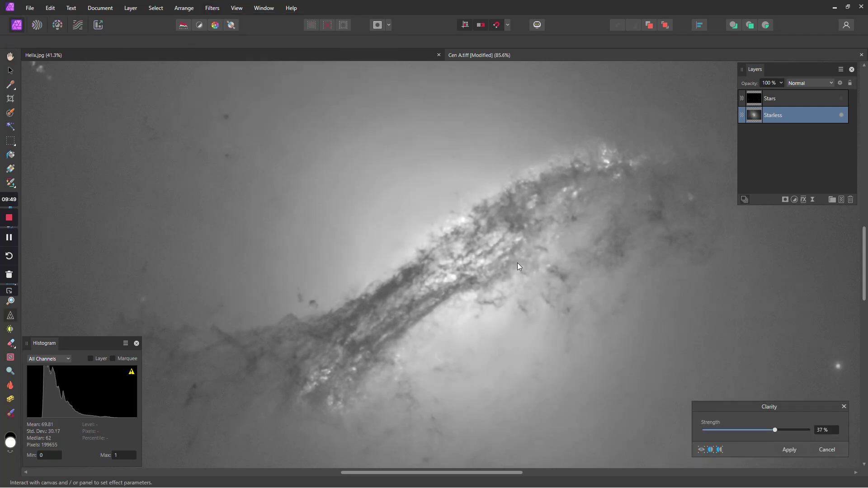
pyautogui.scroll(-3, 420, 286)
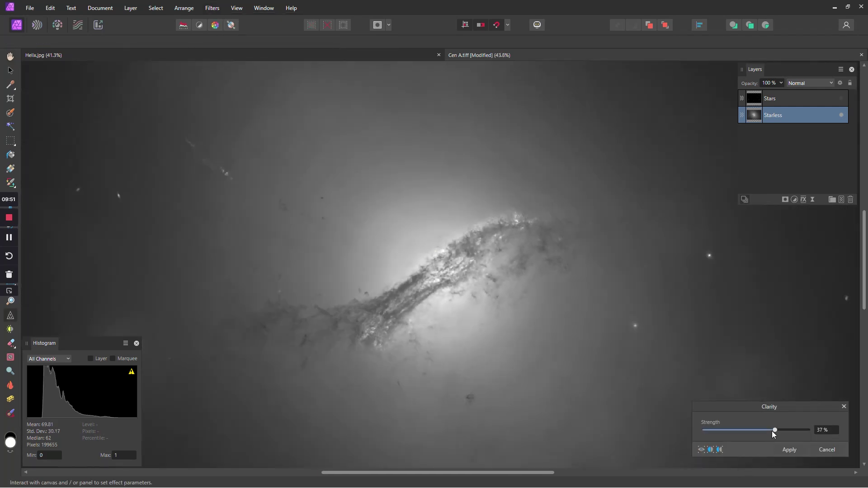
pyautogui.moveTo(776, 430); pyautogui.dragTo(781, 430)
pyautogui.click(787, 449)
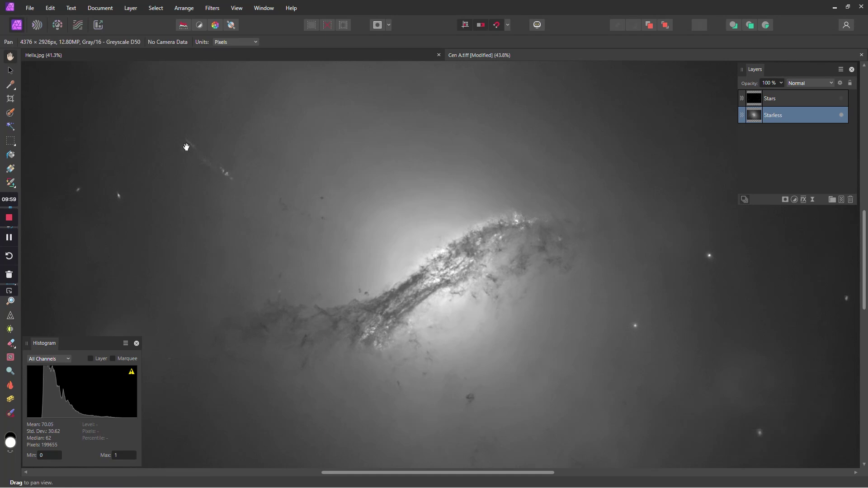
pyautogui.scroll(-1, 417, 261)
pyautogui.scroll(-1, 417, 261)
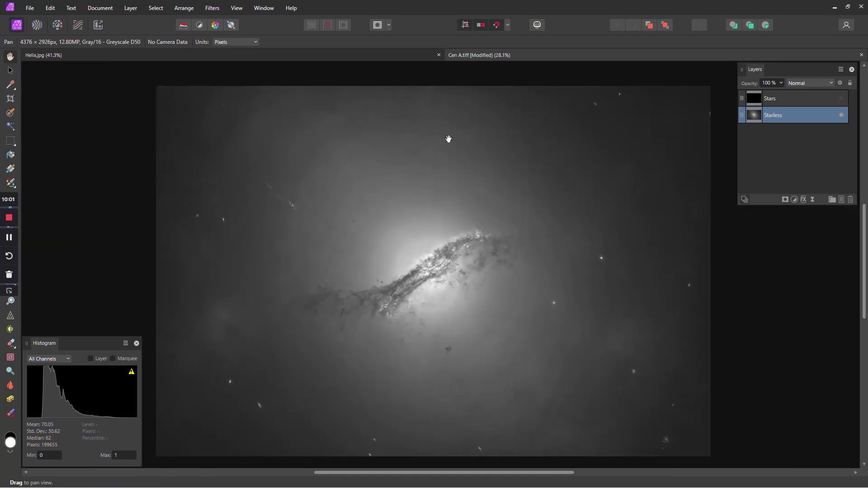